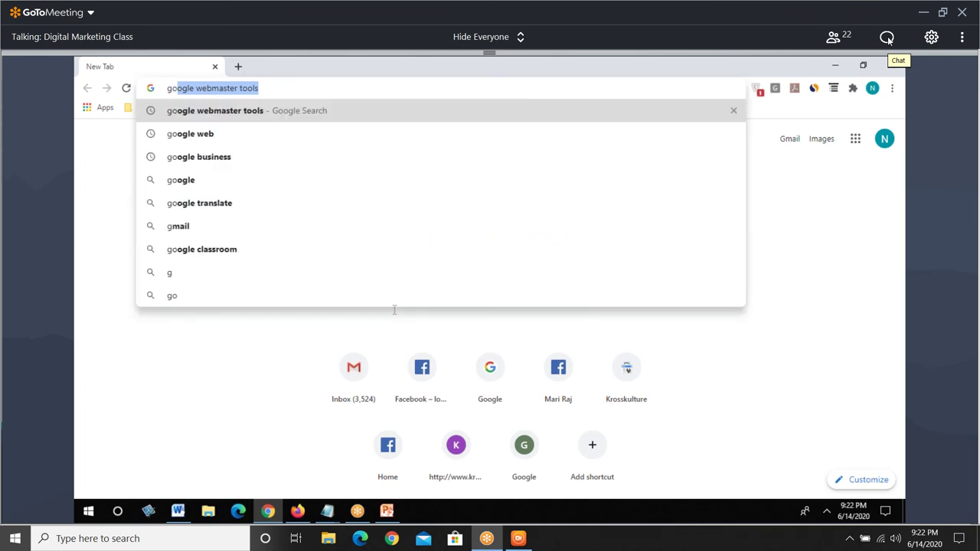
Search the web for "google webmaster tools".
text(og)
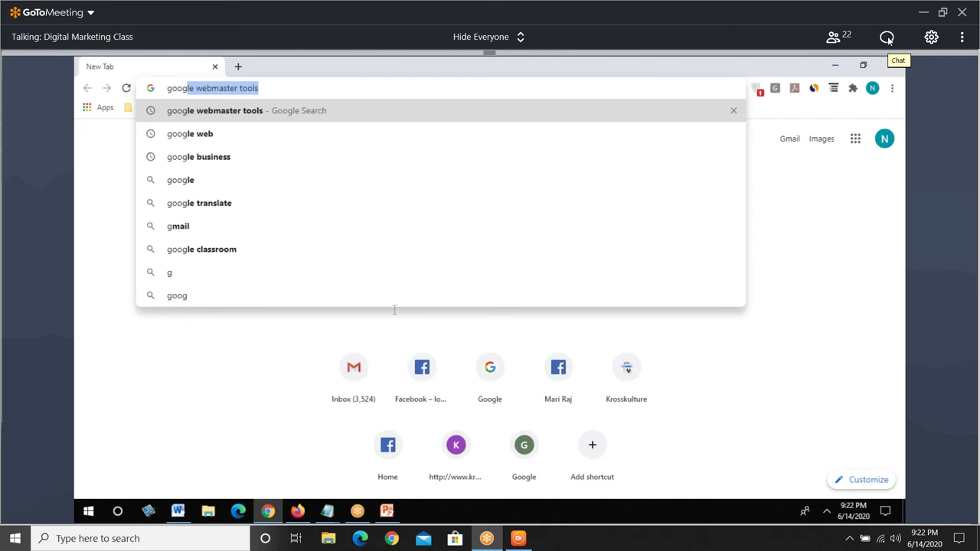
key(Return)
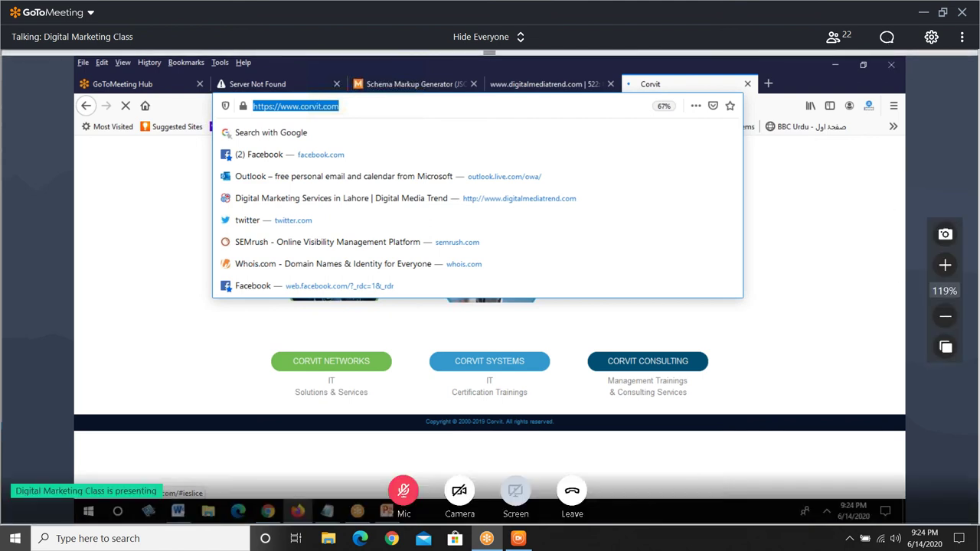
click(523, 541)
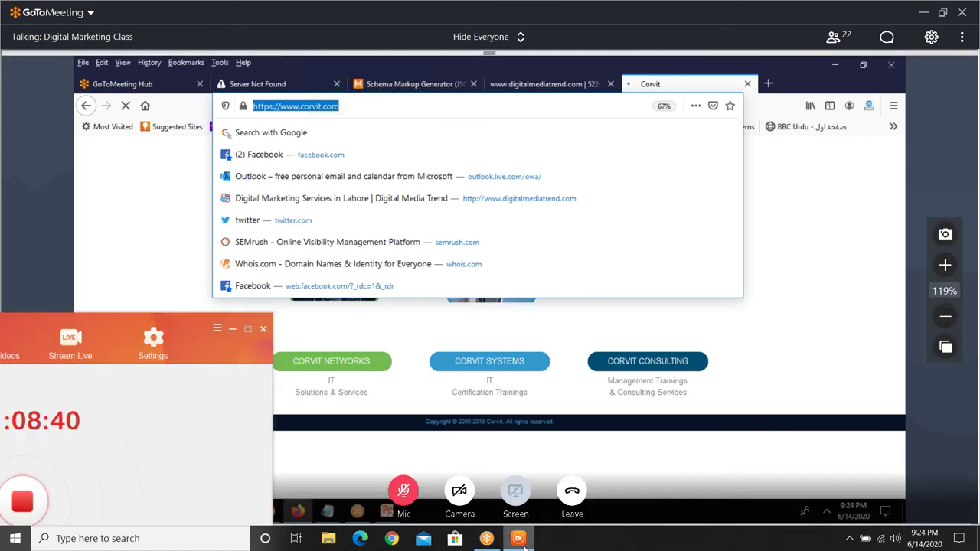
click(523, 540)
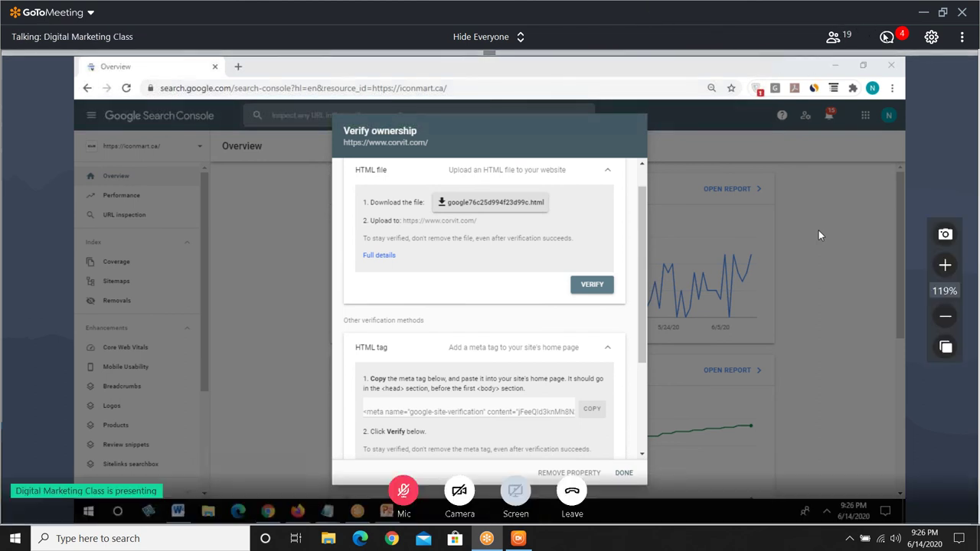
Check the meeting chat for the attendees' latest messages and close it again.
click(886, 37)
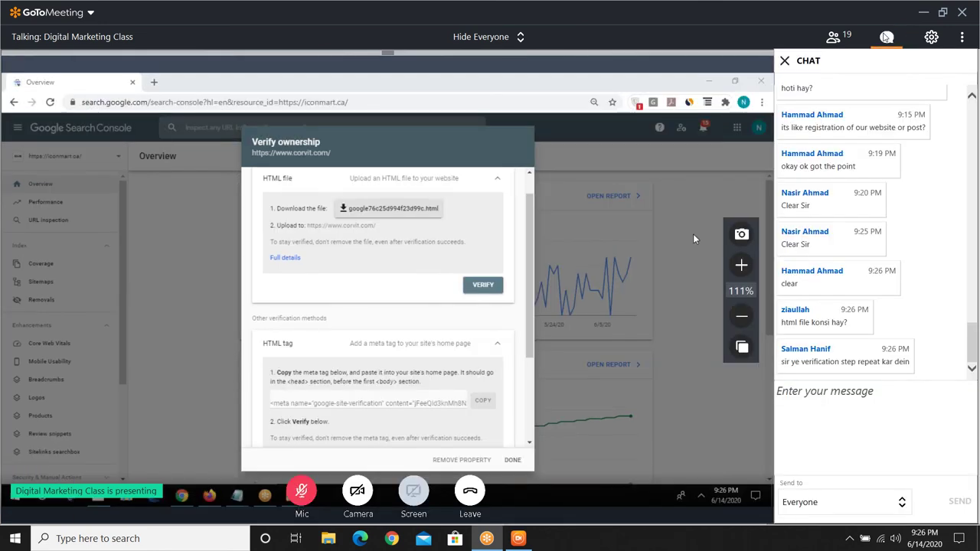
click(887, 36)
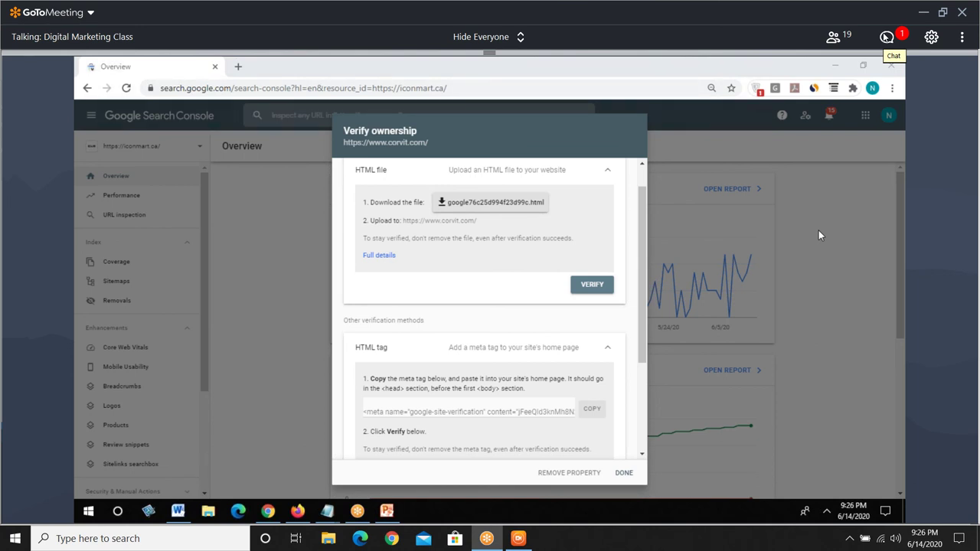
click(887, 37)
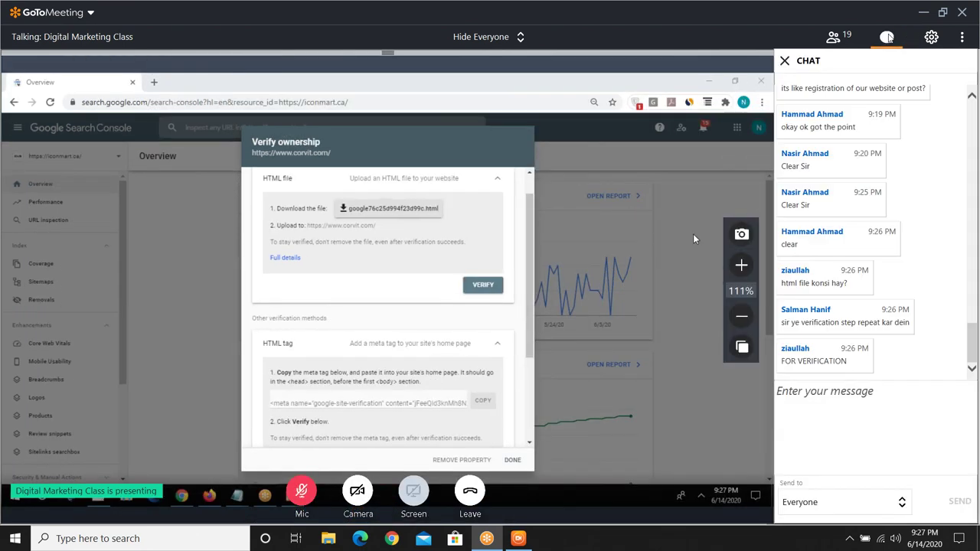
click(886, 36)
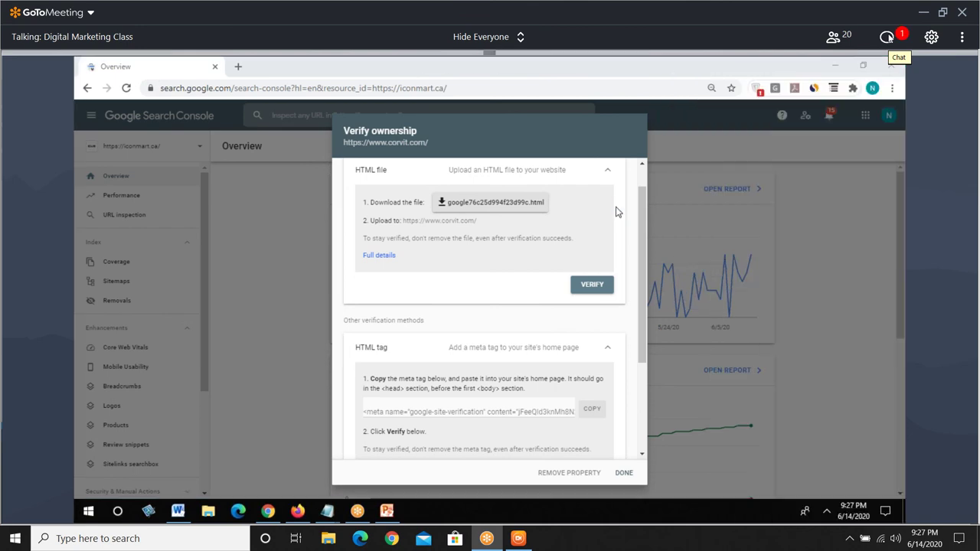
click(886, 36)
click(886, 37)
mouse_move(539, 520)
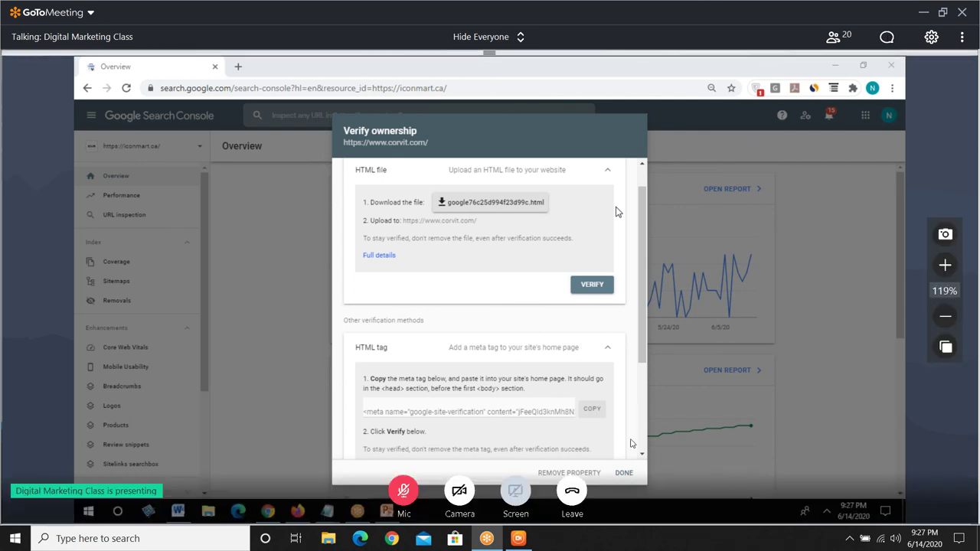
click(523, 538)
click(522, 538)
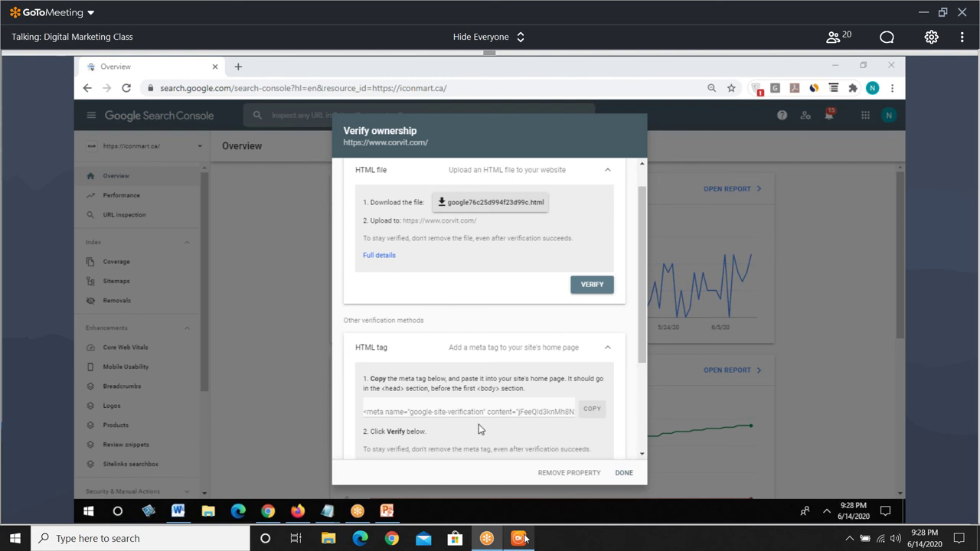
mouse_move(288, 517)
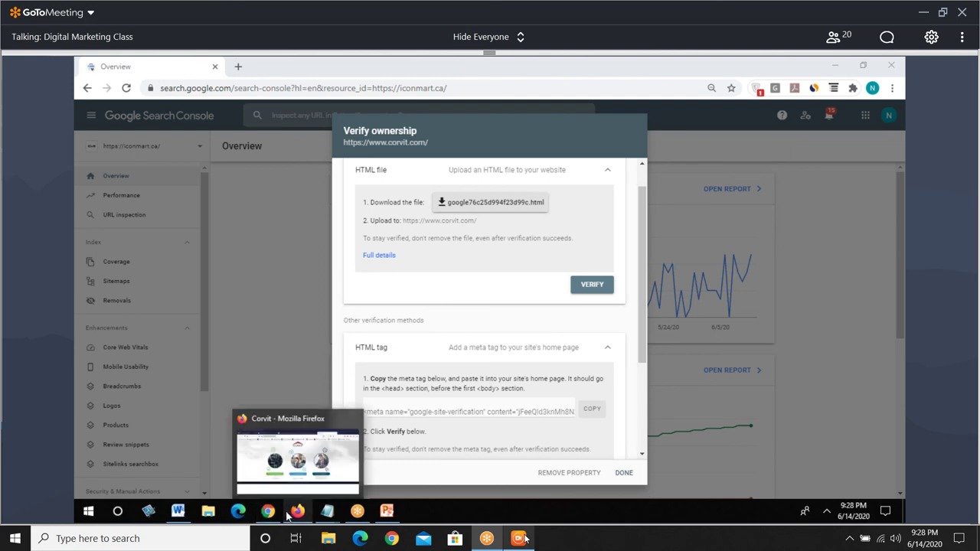
click(290, 515)
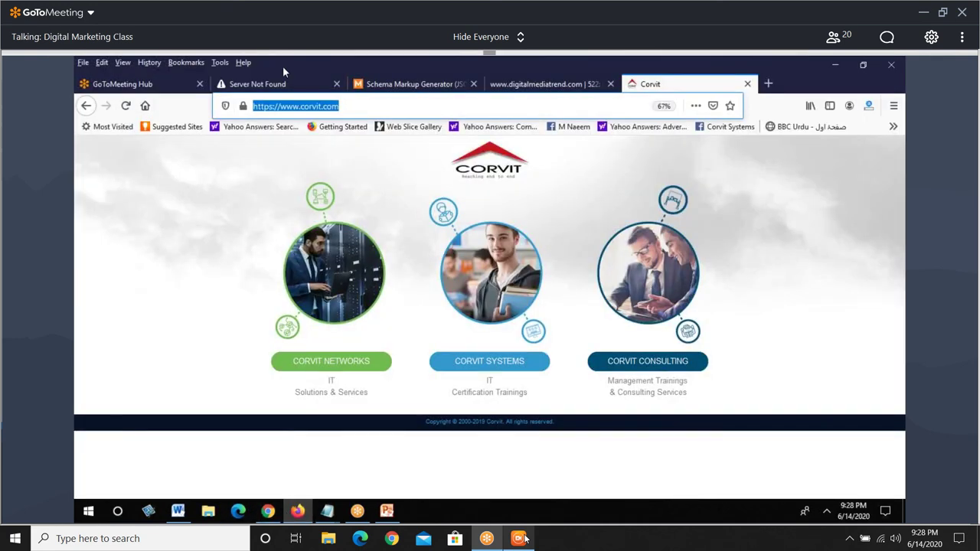
text(www.seoonlineclass.com/)
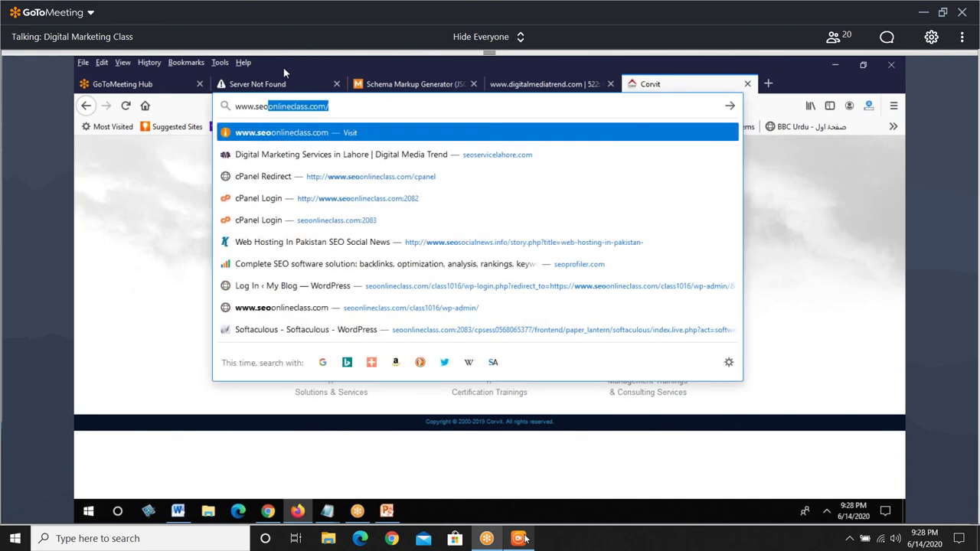
key(Return)
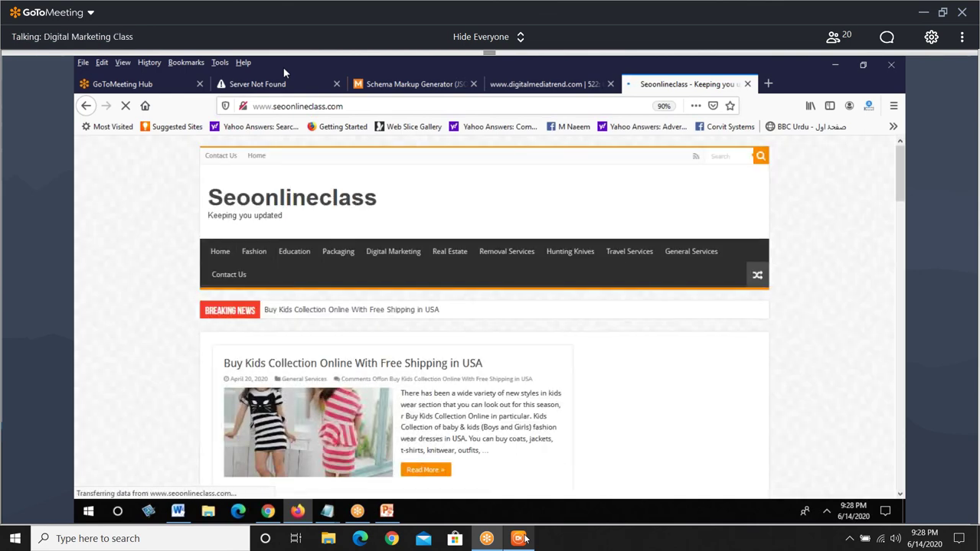
Reload the seoonlineclass.com admin page that failed to load and log in to WordPress with the saved admin username and password.
click(288, 79)
right_click(304, 86)
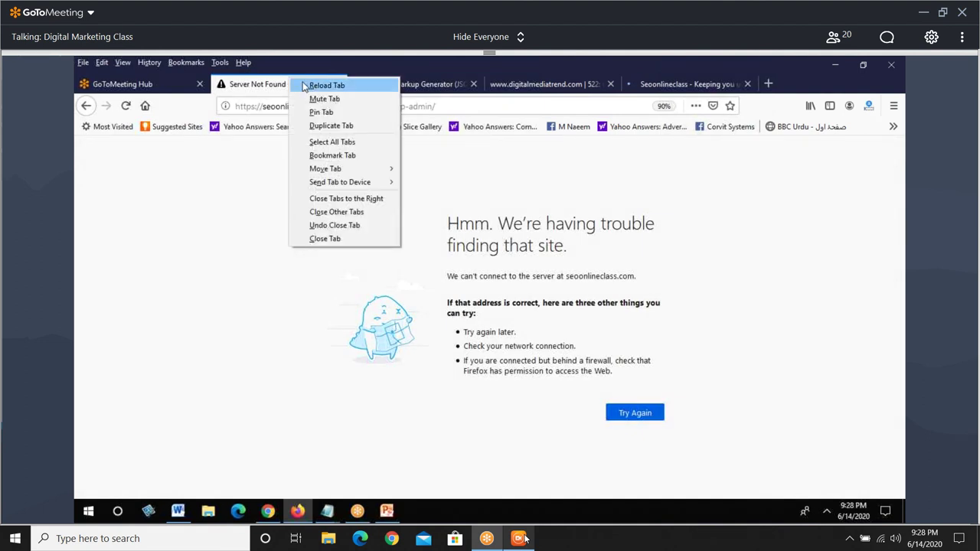
click(322, 85)
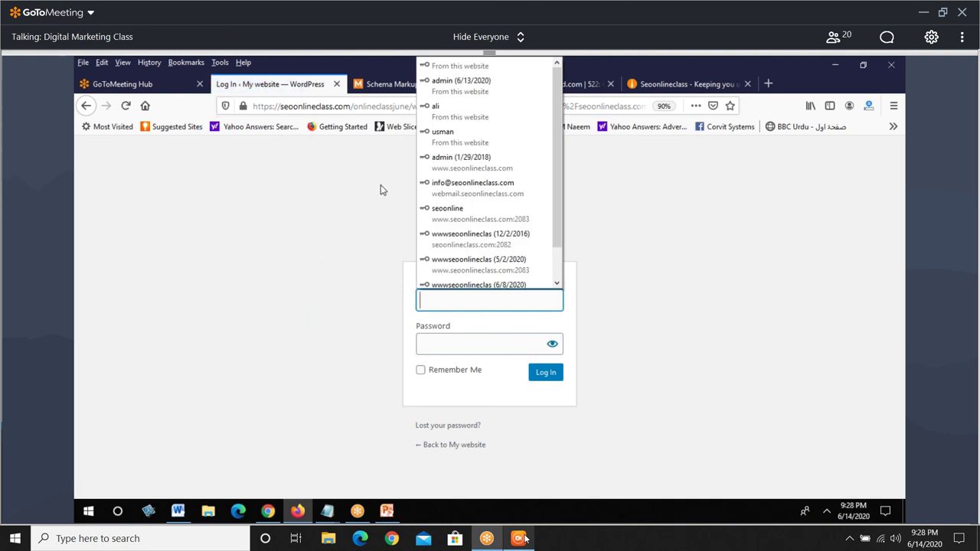
click(442, 92)
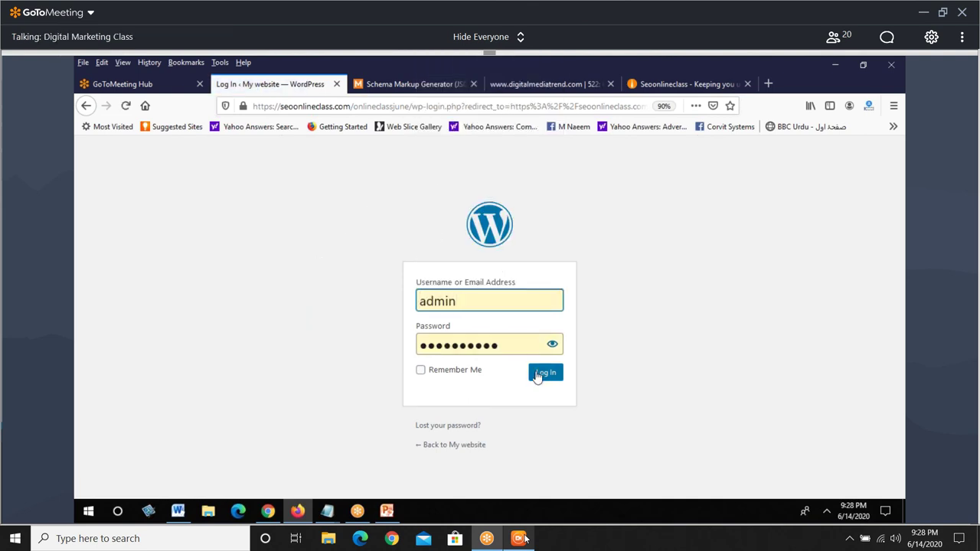
click(539, 376)
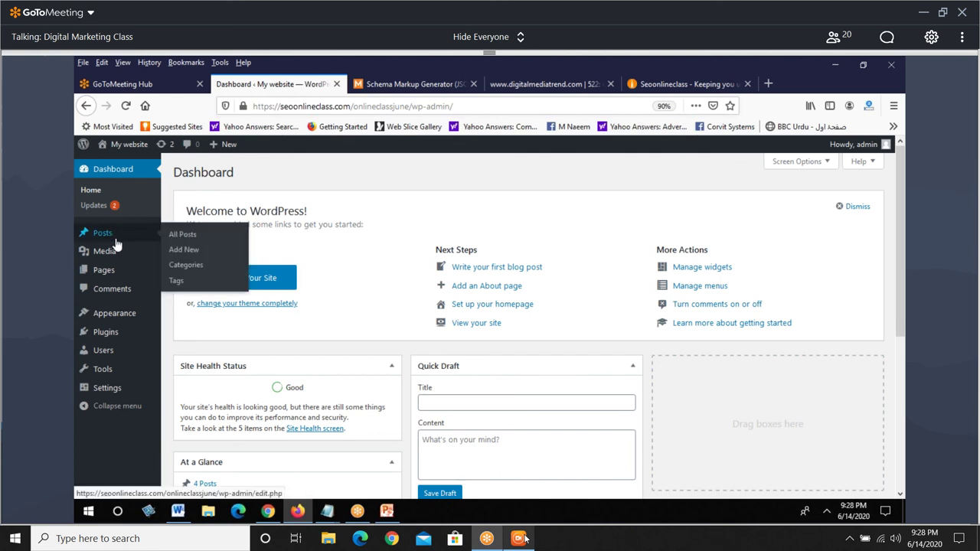
Find the Insert Headers and Footers plugin by searching for "header and footer", and install and activate it.
mouse_move(126, 313)
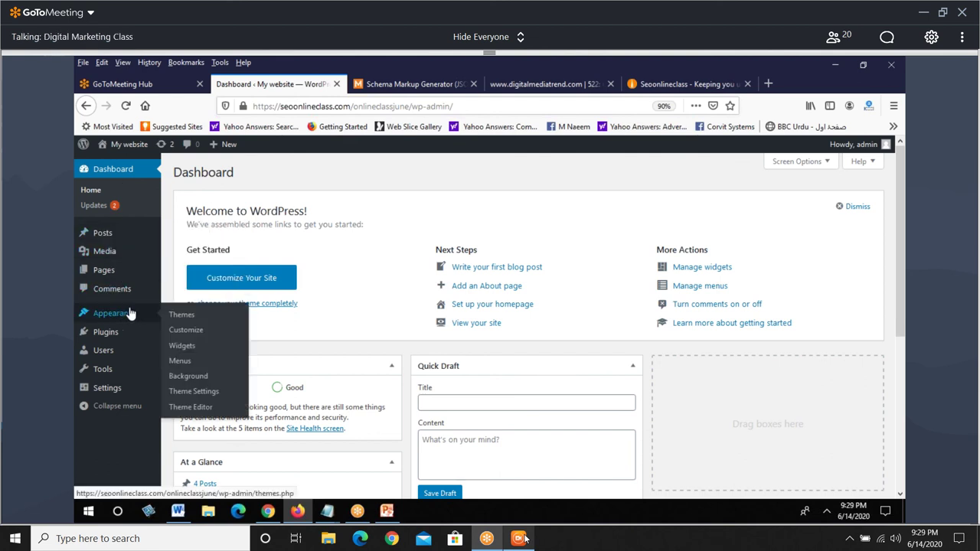
mouse_move(106, 372)
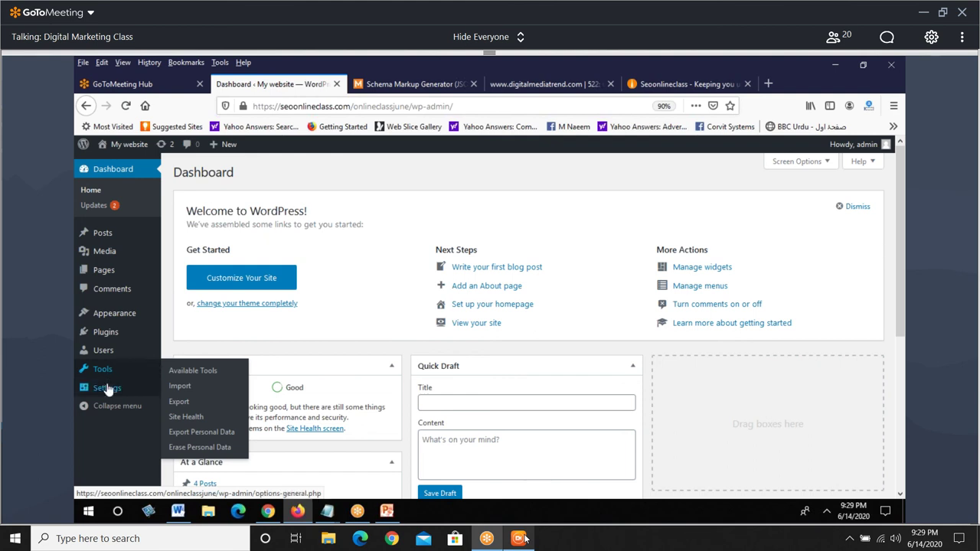
mouse_move(107, 390)
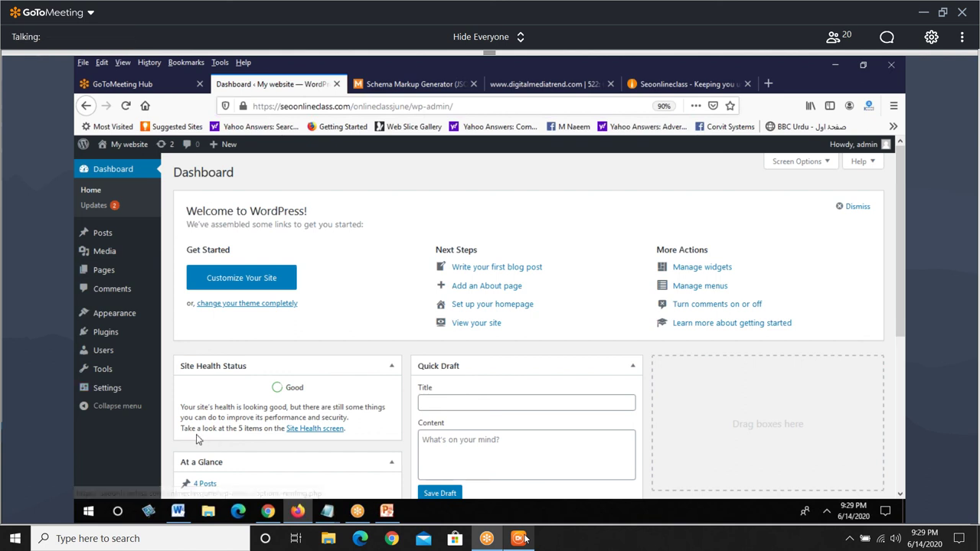
mouse_move(105, 389)
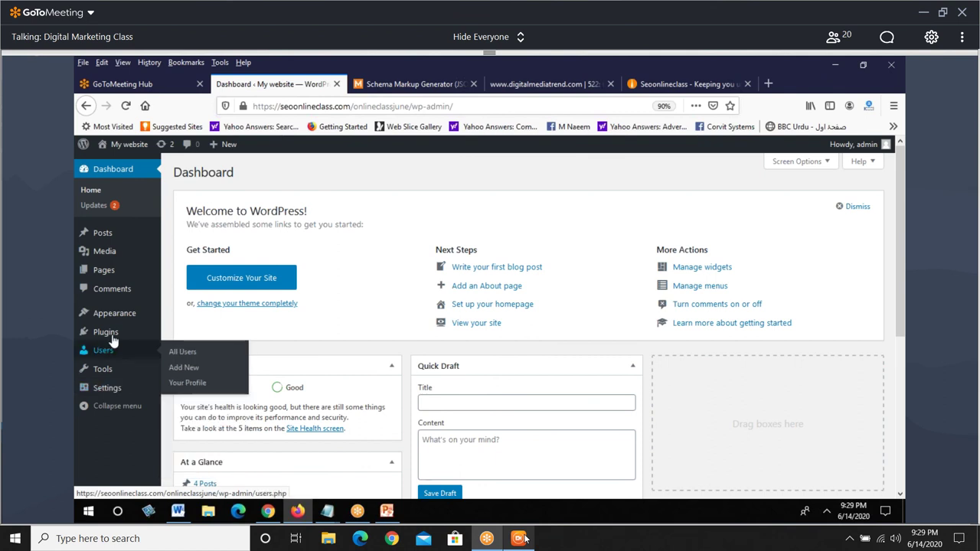
mouse_move(116, 340)
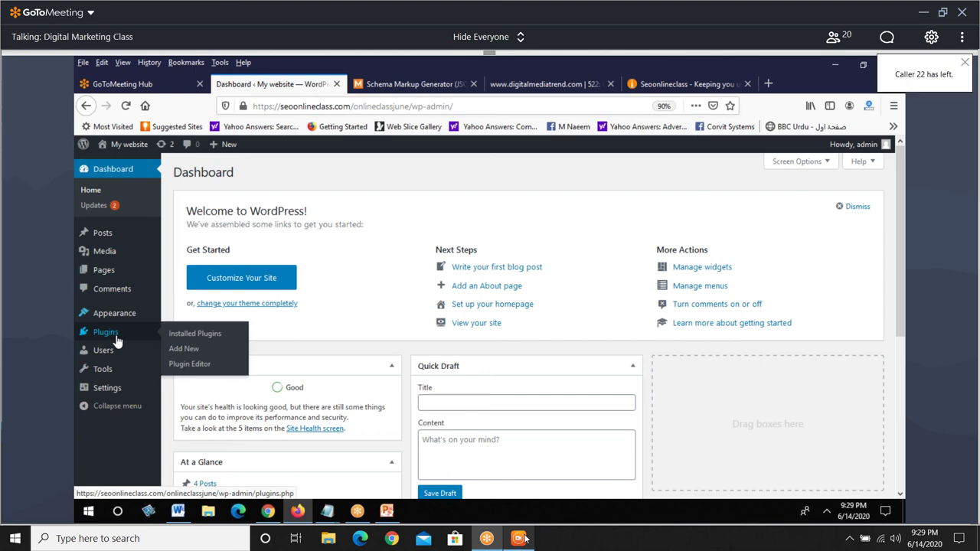
click(184, 349)
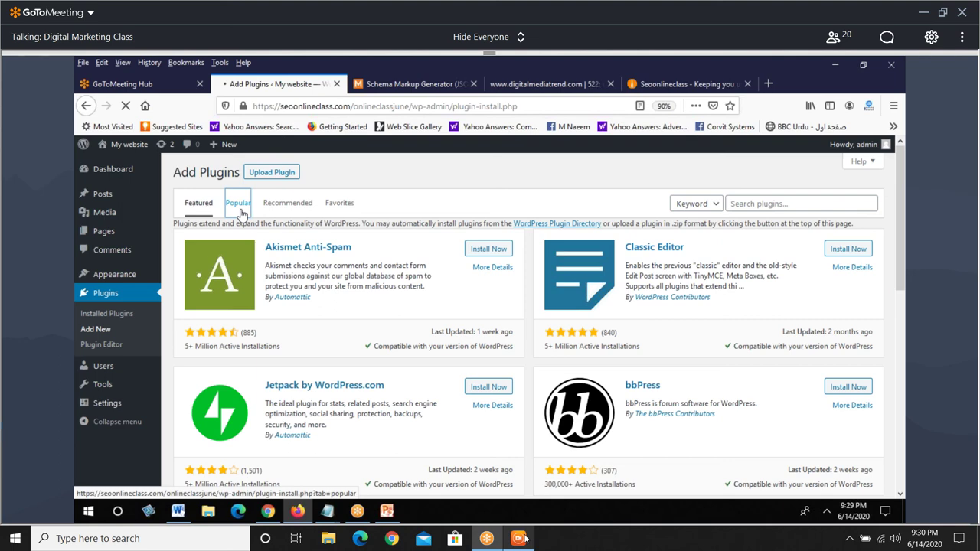
click(489, 266)
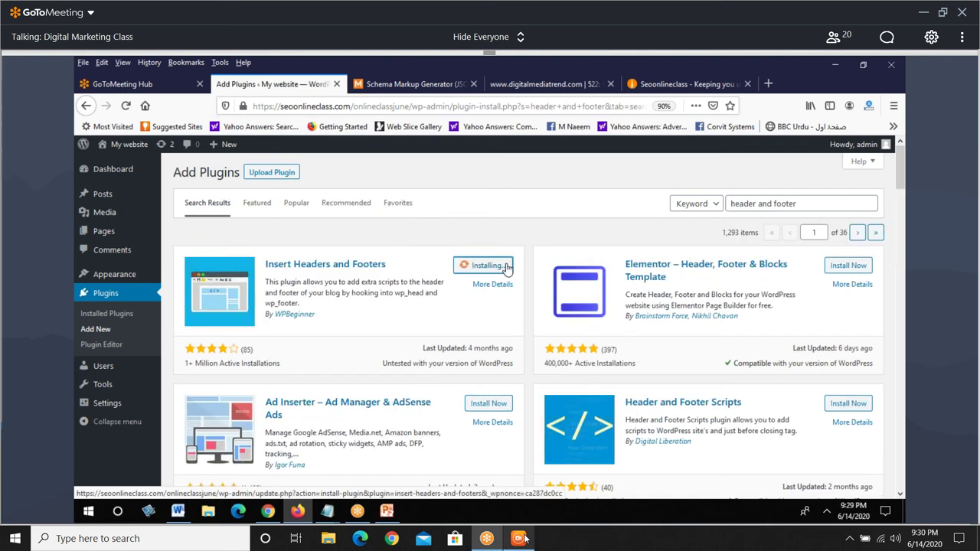
click(507, 266)
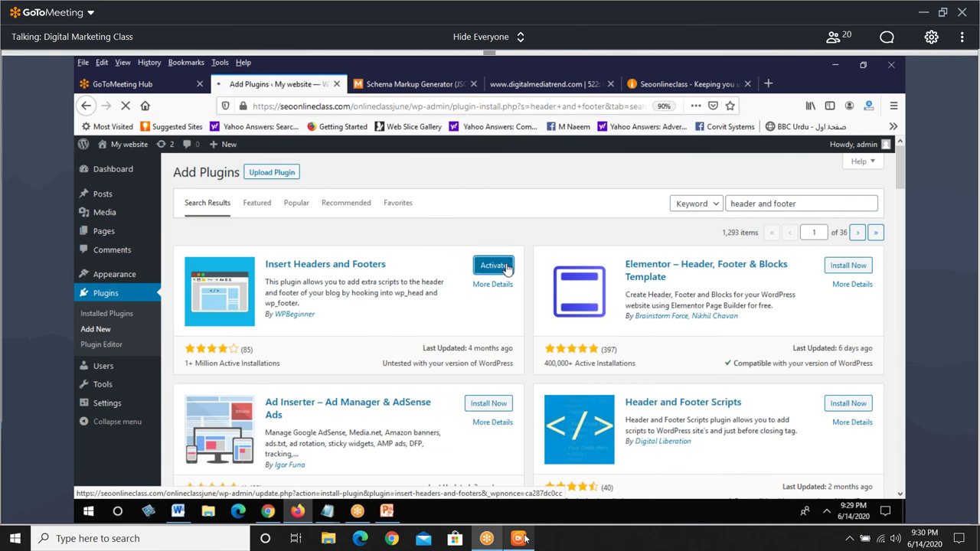
scroll(459, 307, down, 5)
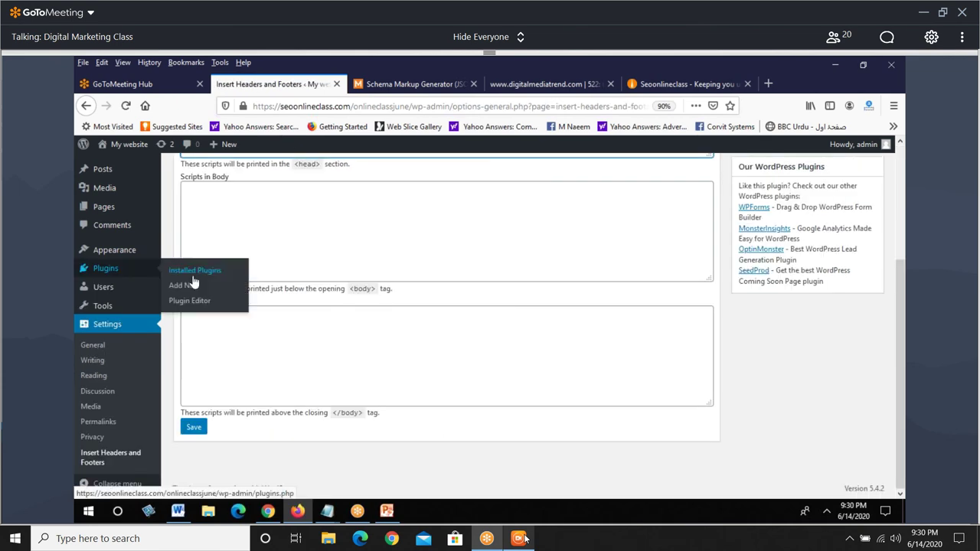
Install the Yoast SEO plugin from the popular plugins available to add.
click(187, 285)
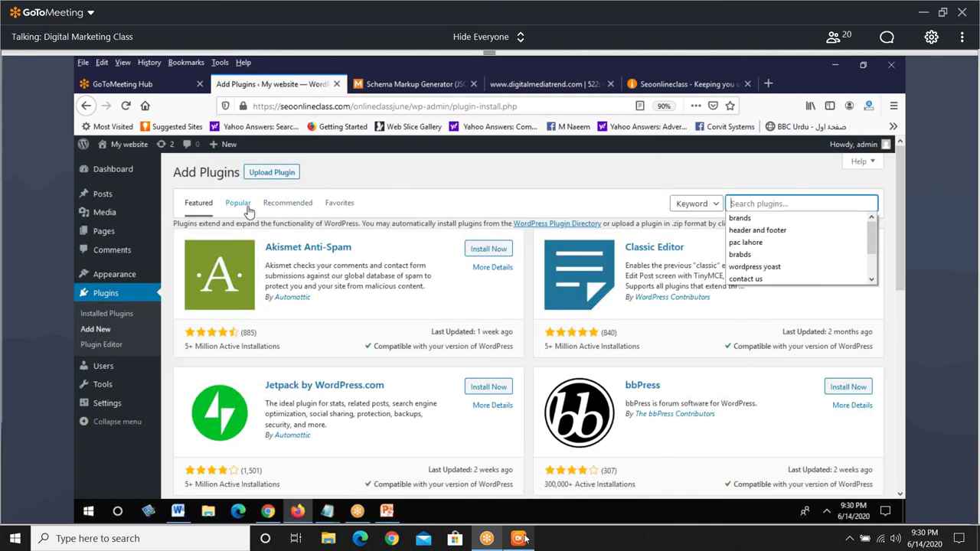
click(247, 207)
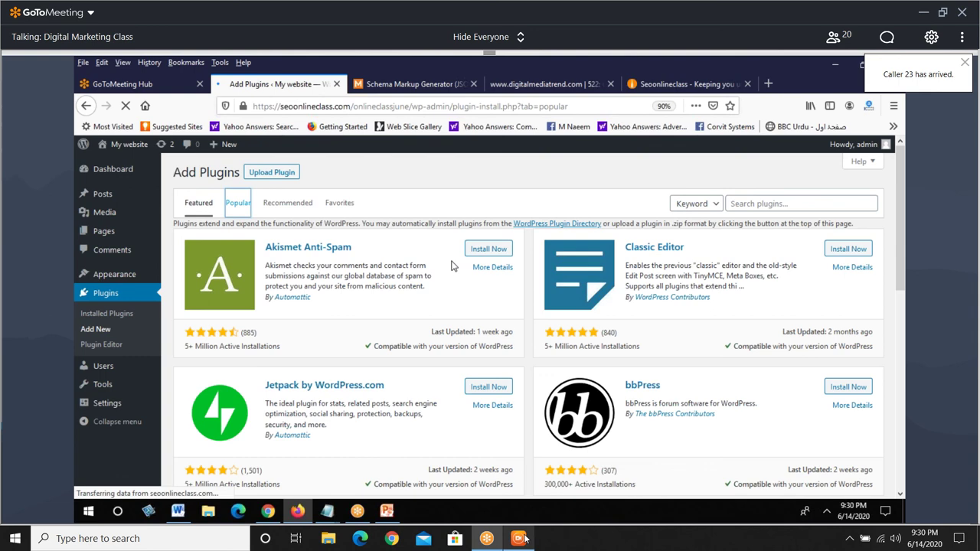
click(842, 266)
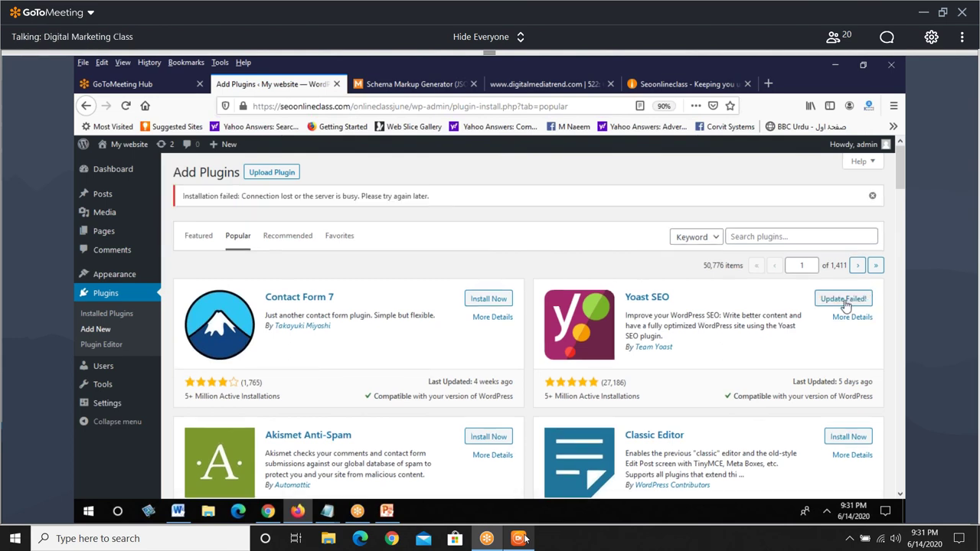
click(823, 305)
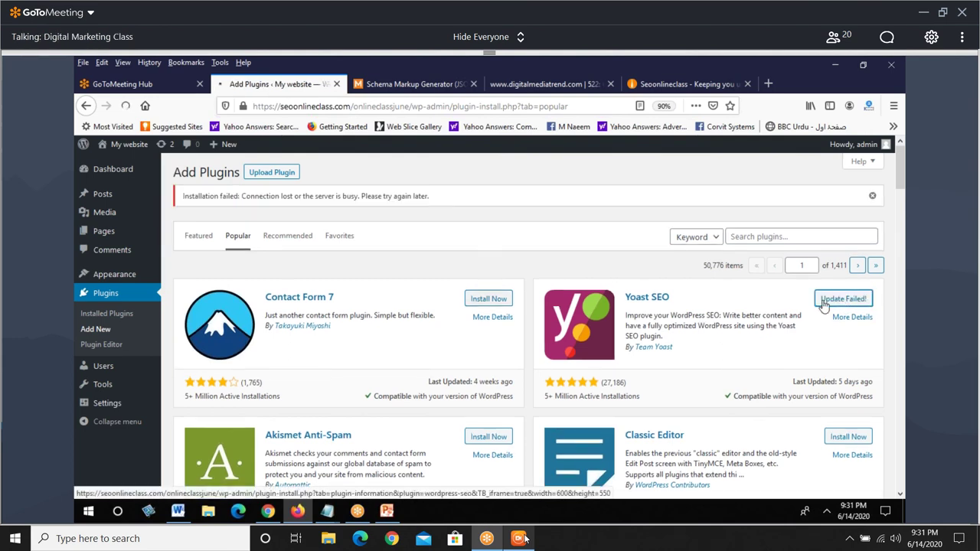
Activate the Yoast SEO plugin in the list of installed plugins.
click(107, 314)
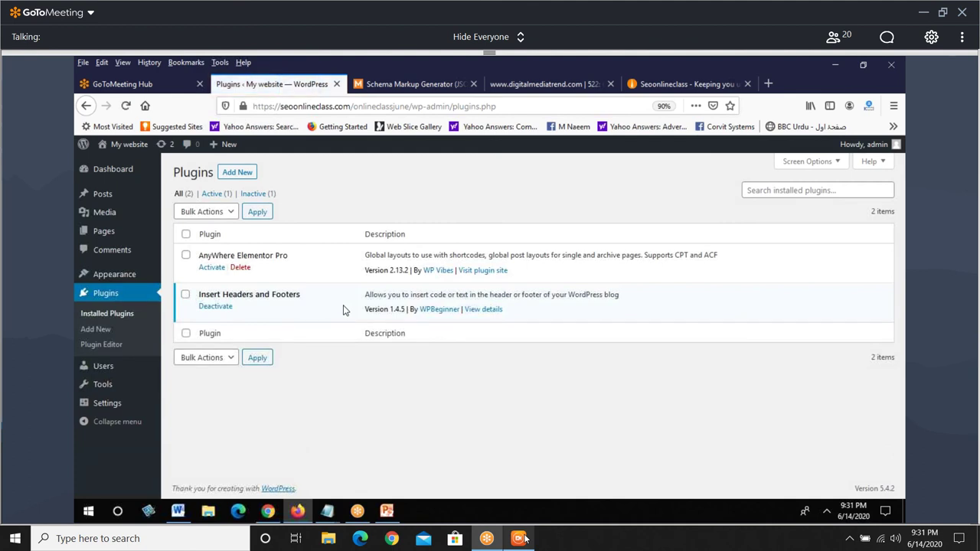
click(107, 314)
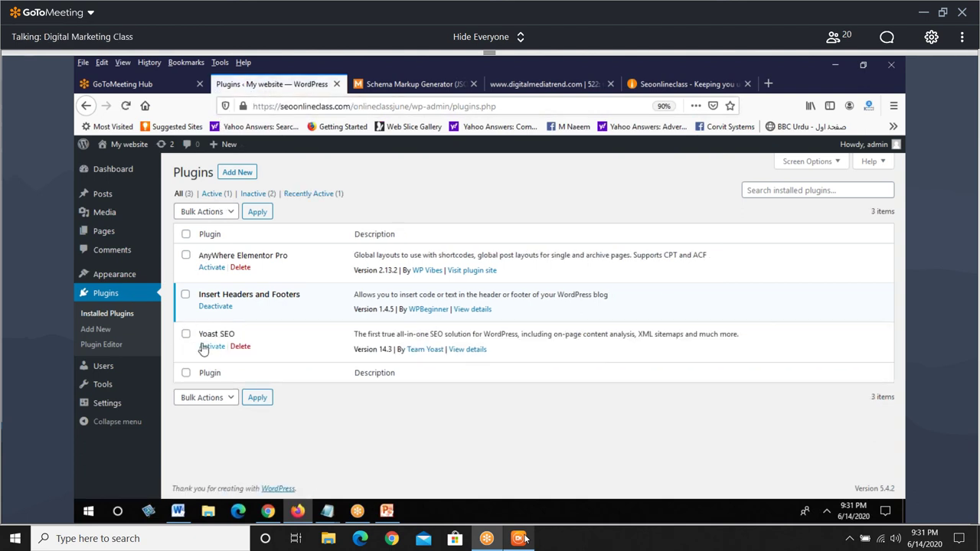
click(209, 352)
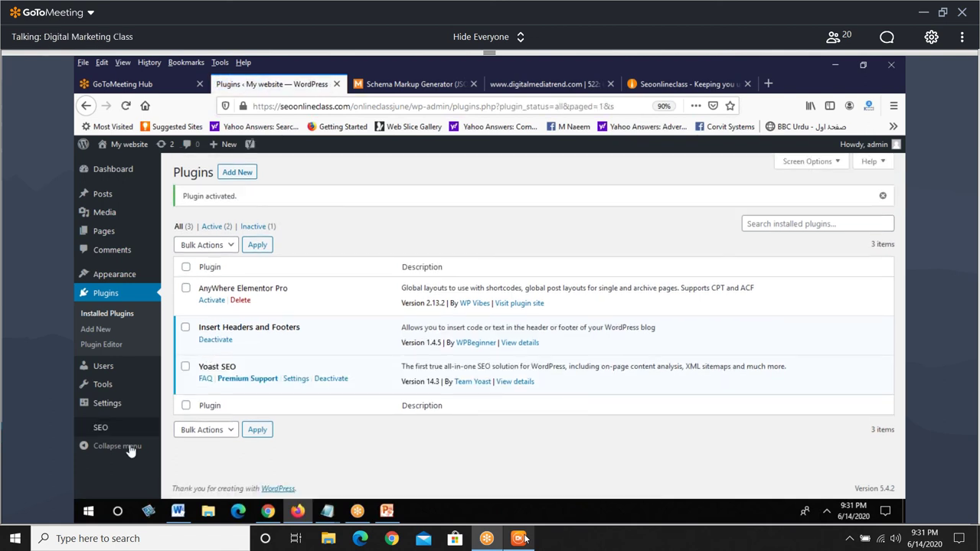
Open the Tools page of the Yoast SEO plugin.
mouse_move(115, 428)
click(190, 430)
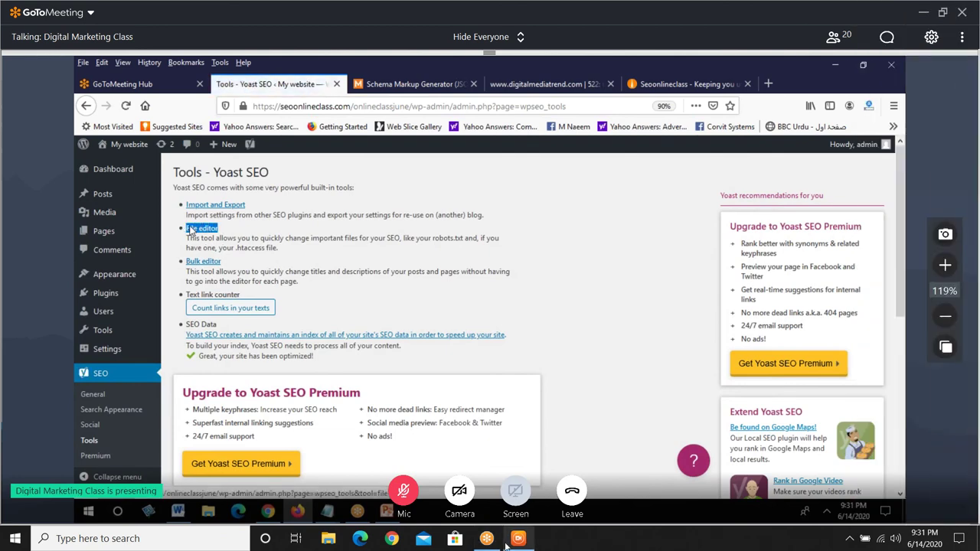
mouse_move(507, 542)
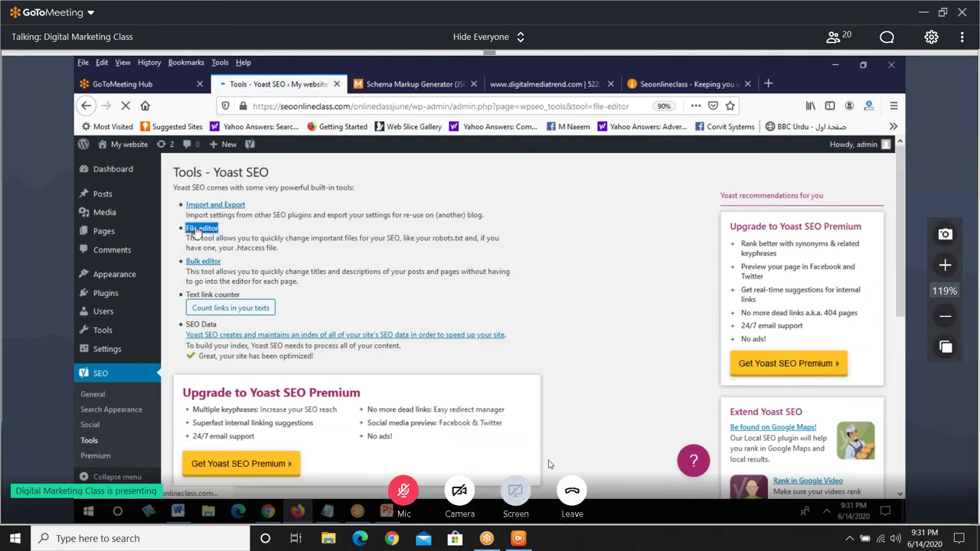
click(518, 539)
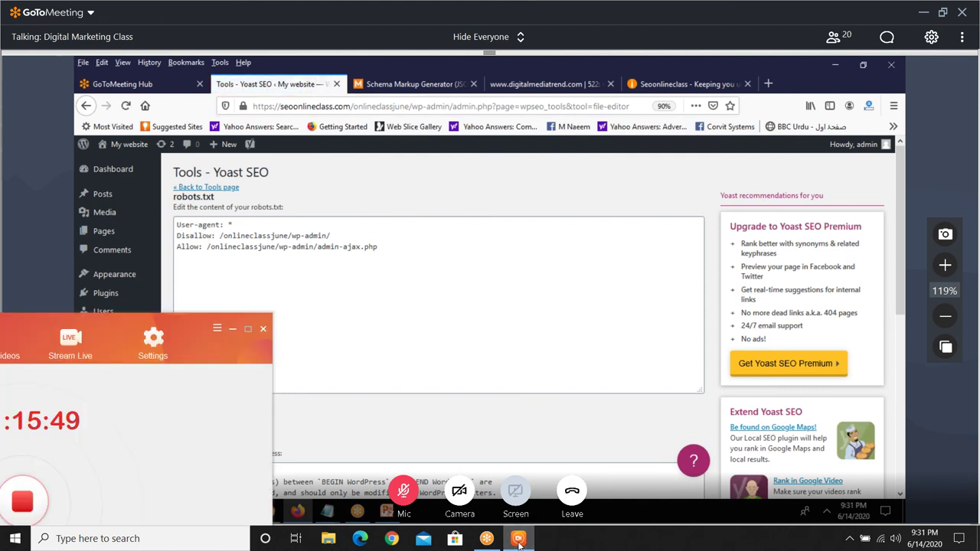
click(518, 538)
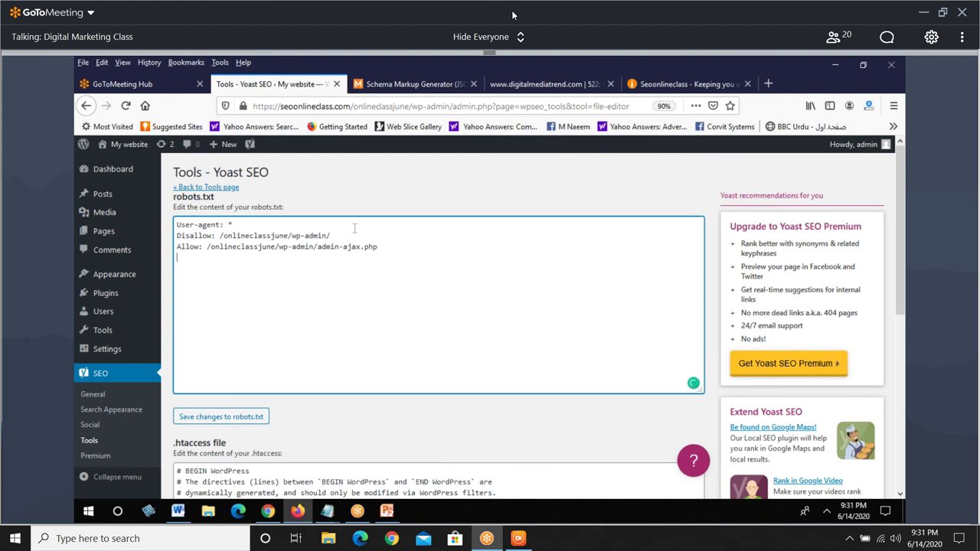
Add the line "disaloow: /a/" below the existing rules in the robots.txt content.
text(disaloow: /a/)
click(258, 417)
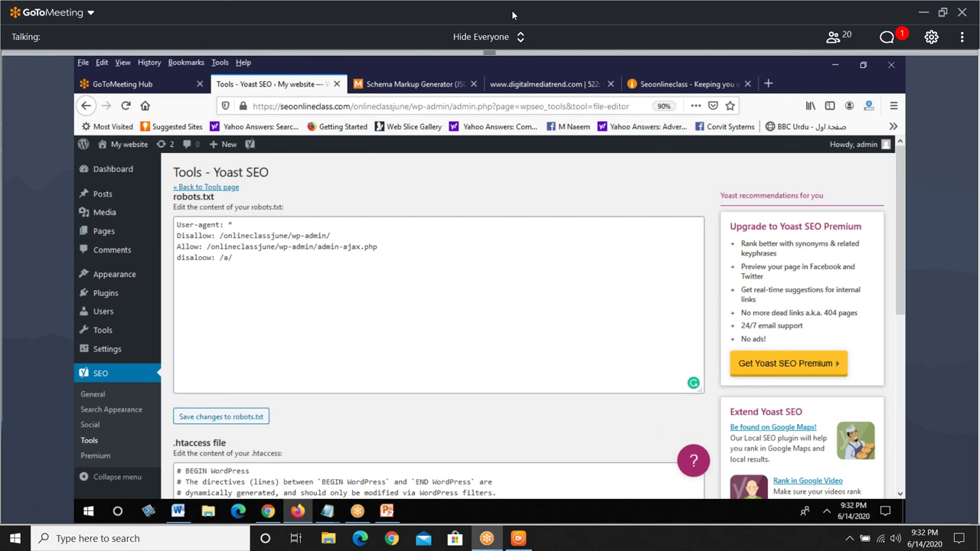
Check the meeting chat for new messages, close it, and dismiss the attendee notification.
click(883, 41)
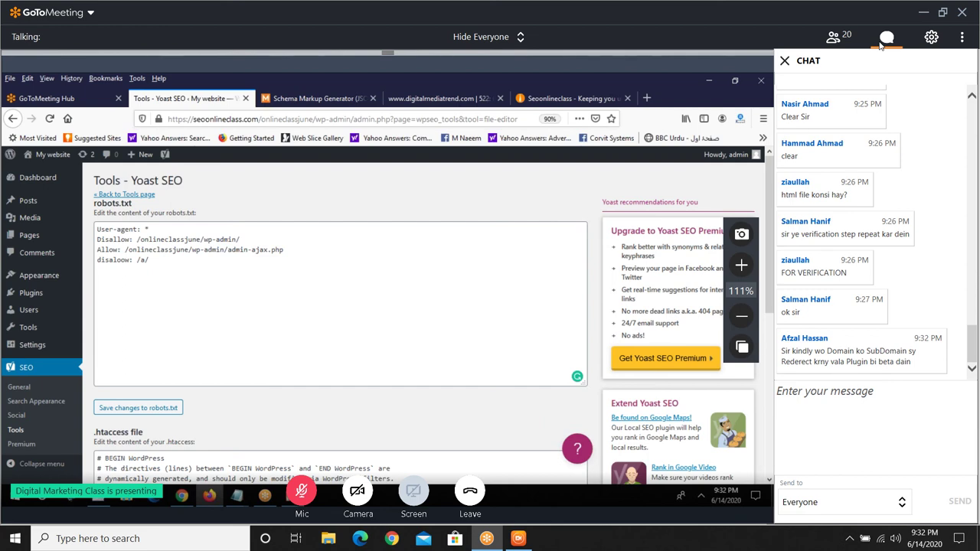
click(881, 41)
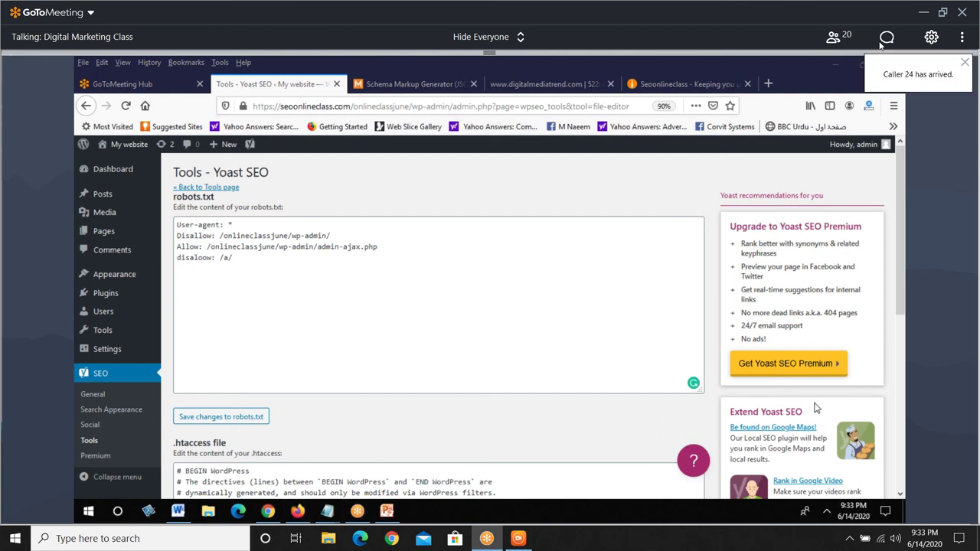
mouse_move(961, 13)
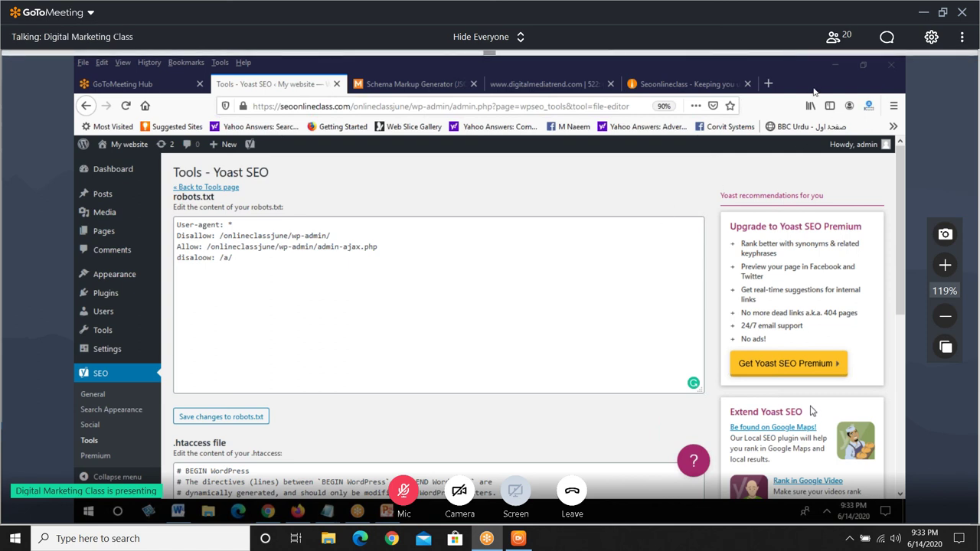
click(887, 38)
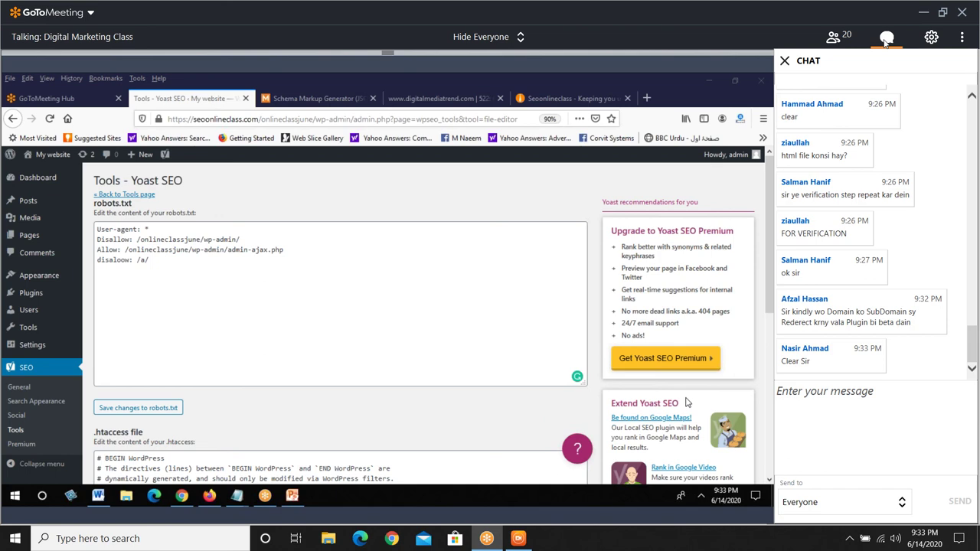
click(885, 40)
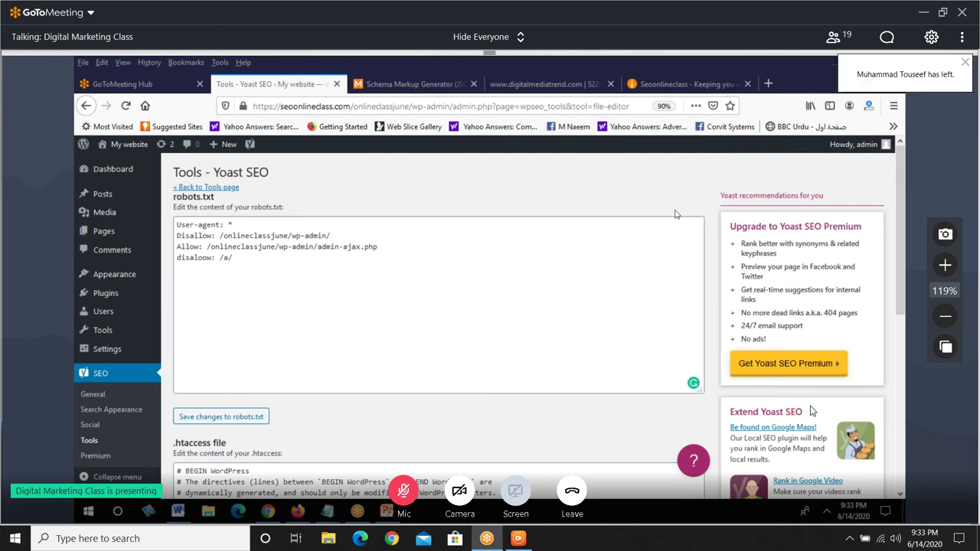
click(963, 67)
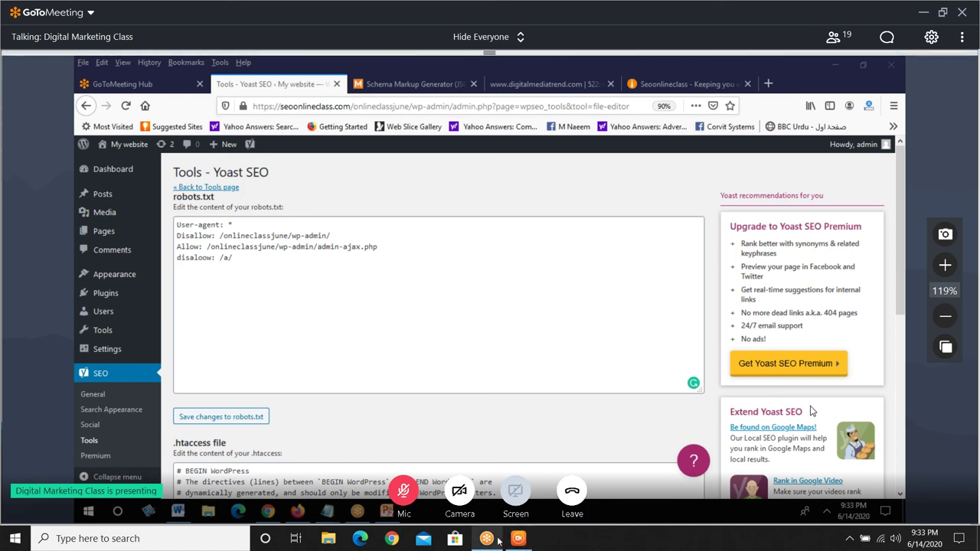
mouse_move(496, 543)
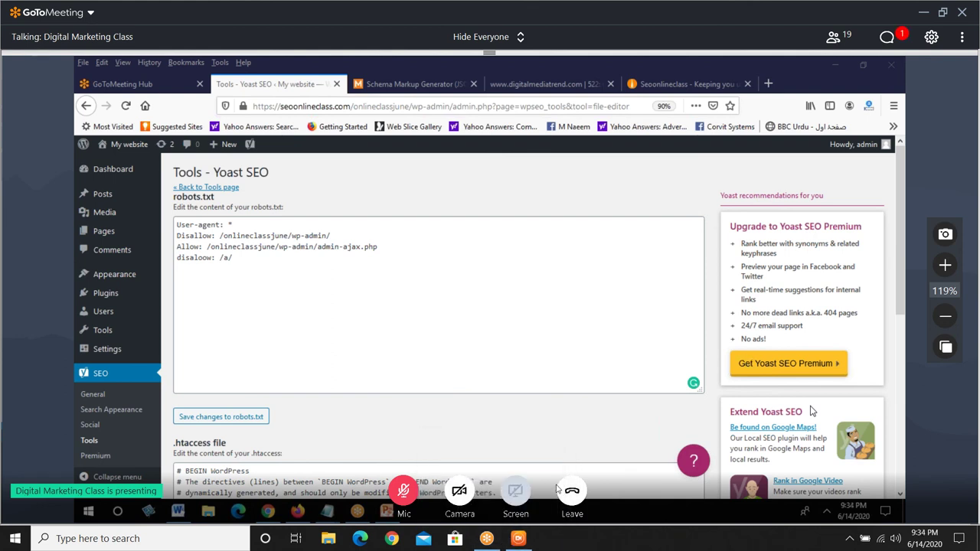
click(519, 538)
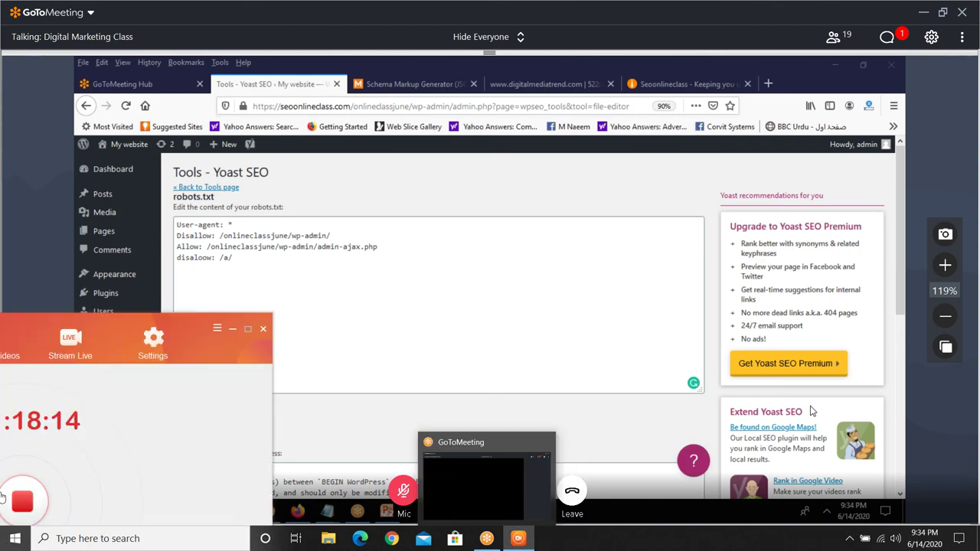